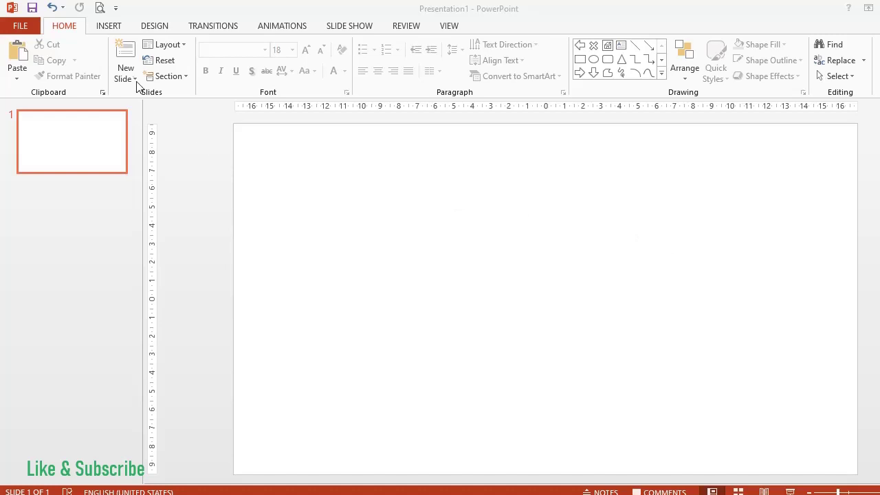
Draw a tall blue rectangle, 19,05 cm by 4,97 cm, down the slide's left edge
left_click(114, 31)
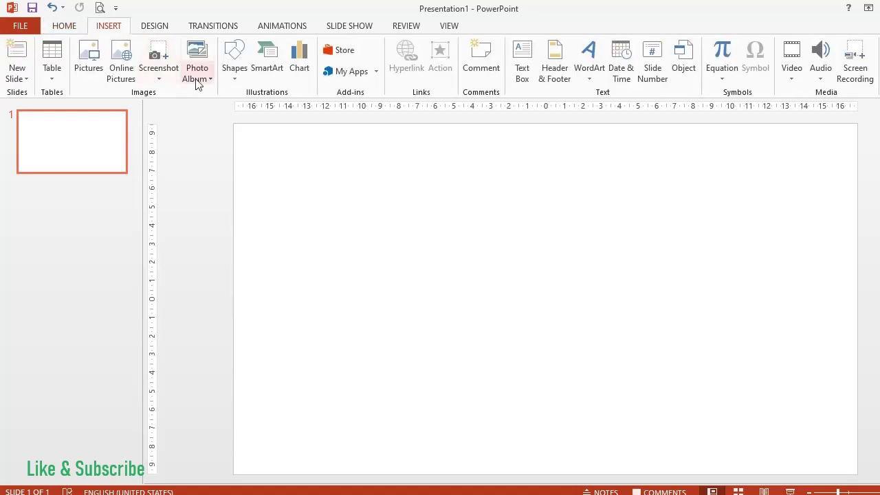
left_click(233, 81)
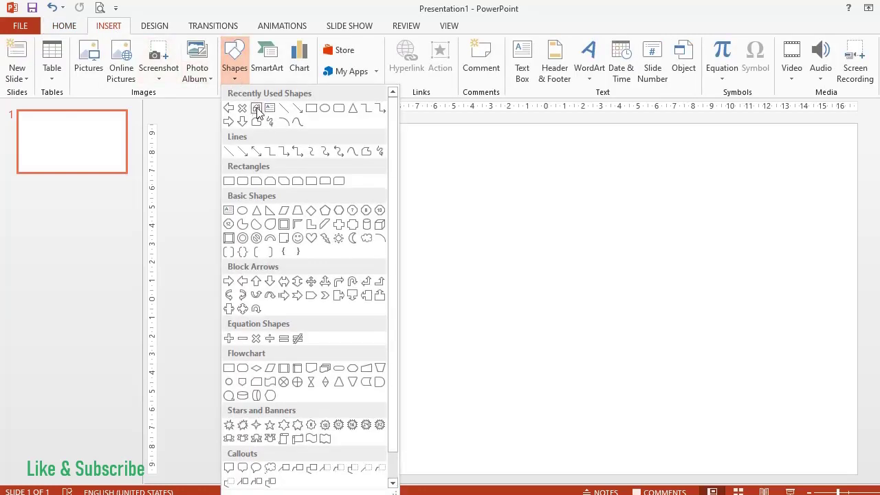
left_click(311, 108)
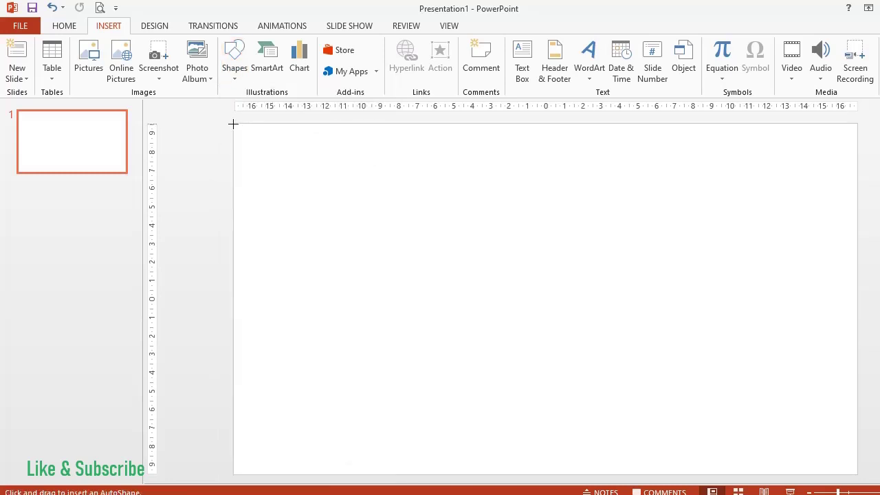
left_click_drag(233, 124, 325, 471)
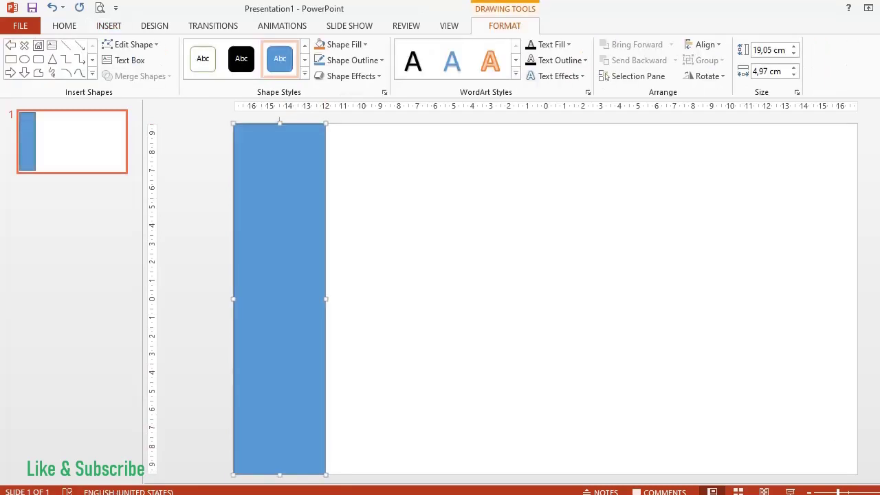
Draw a 2,24 × 4,41 cm rounded rectangle overlapping the sidebar's upper right edge and style it orange
left_click(38, 59)
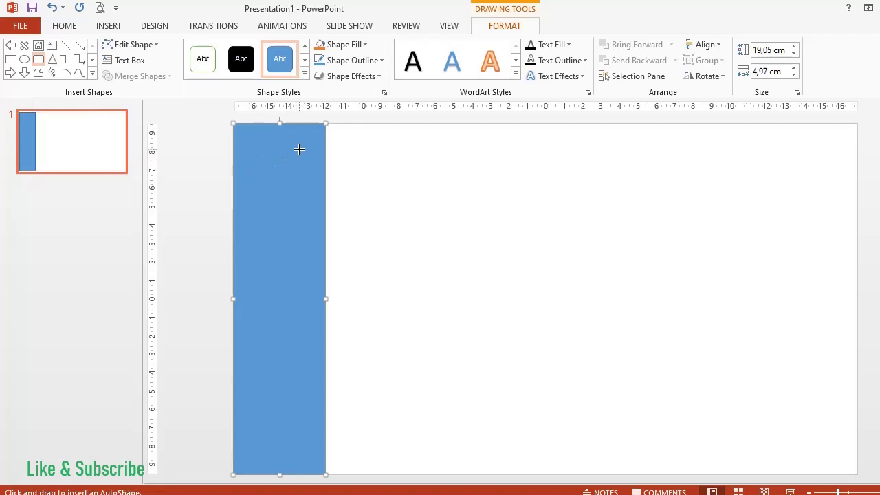
left_click_drag(299, 149, 380, 190)
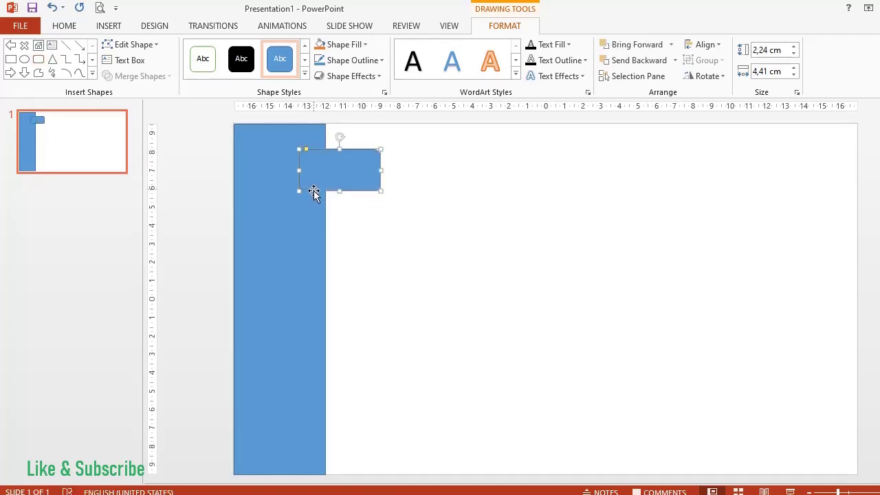
left_click_drag(314, 190, 306, 191)
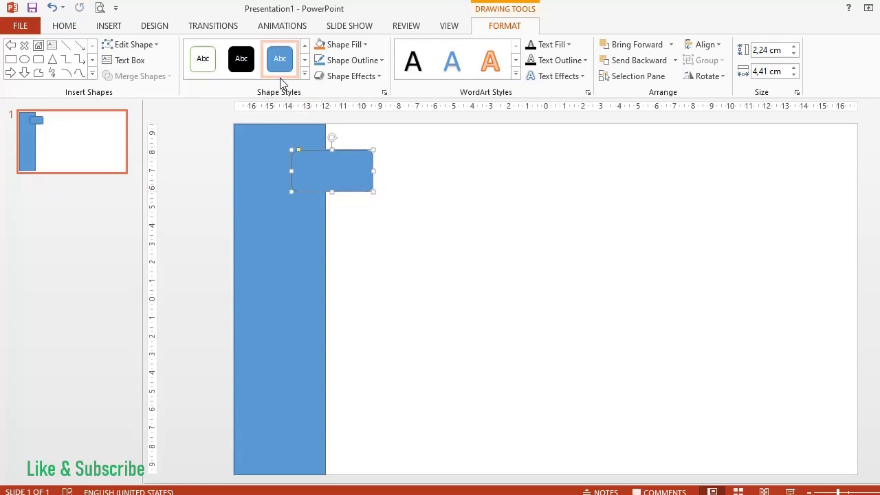
left_click(305, 73)
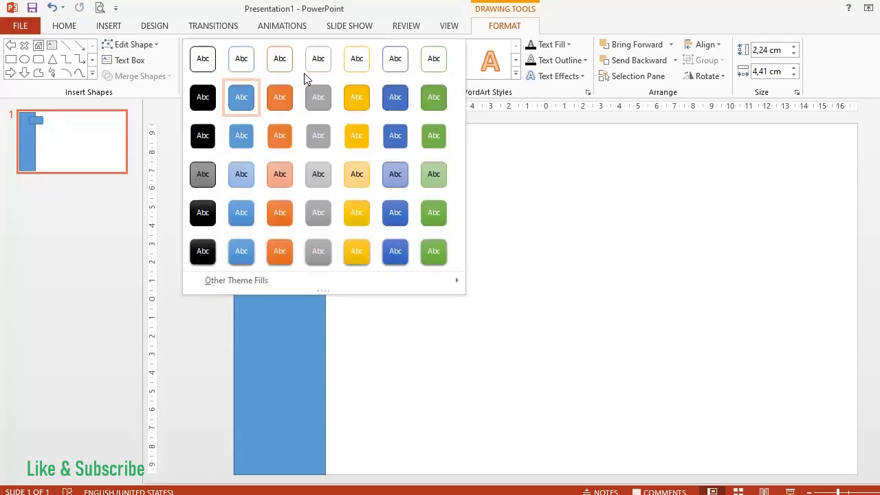
left_click(283, 102)
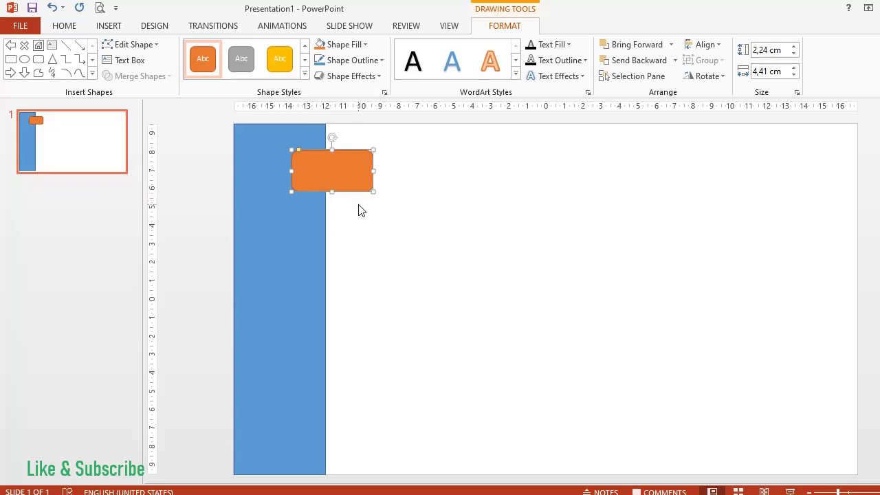
Paste four copies of the orange button and stack them one below another down the sidebar
key("ctrl+c")
key("ctrl+v")
left_click_drag(352, 196, 344, 243)
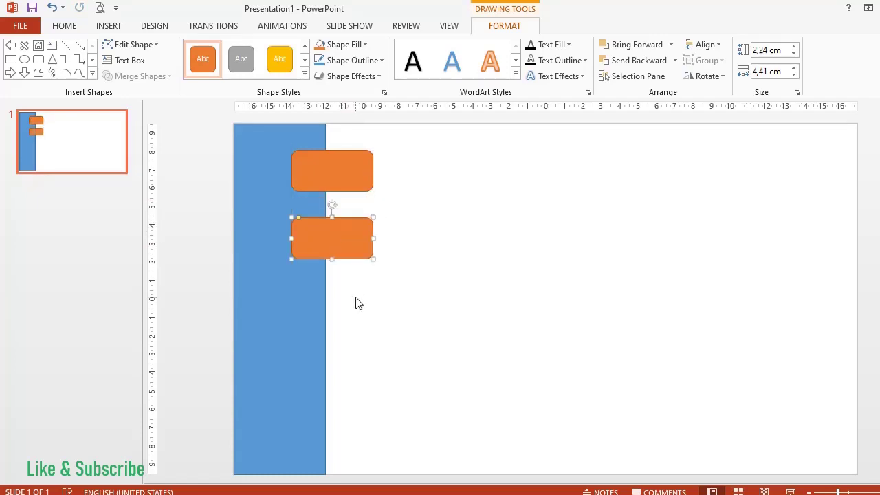
key("ctrl+v")
left_click_drag(346, 192, 335, 311)
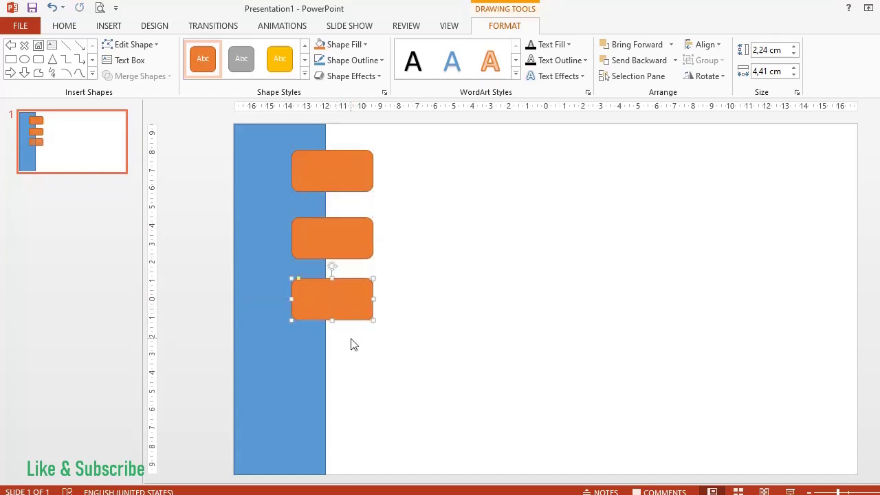
key("ctrl+v")
left_click_drag(342, 193, 332, 375)
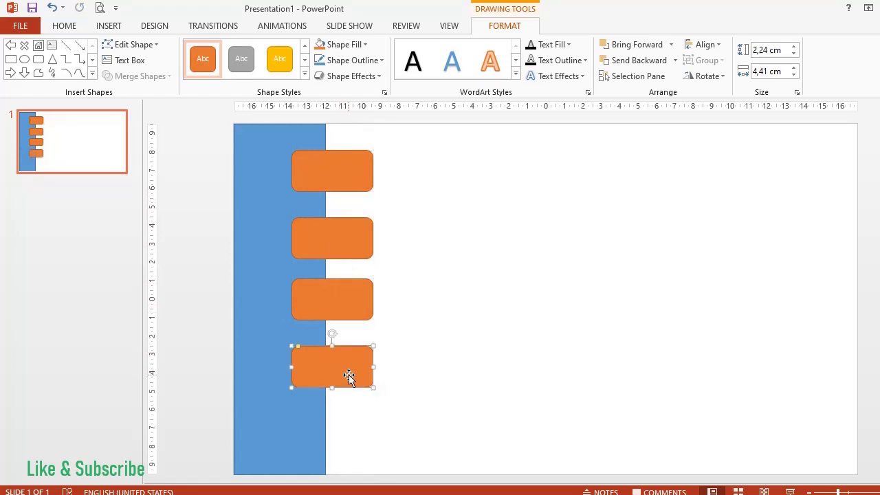
key("ctrl+v")
left_click_drag(345, 191, 336, 434)
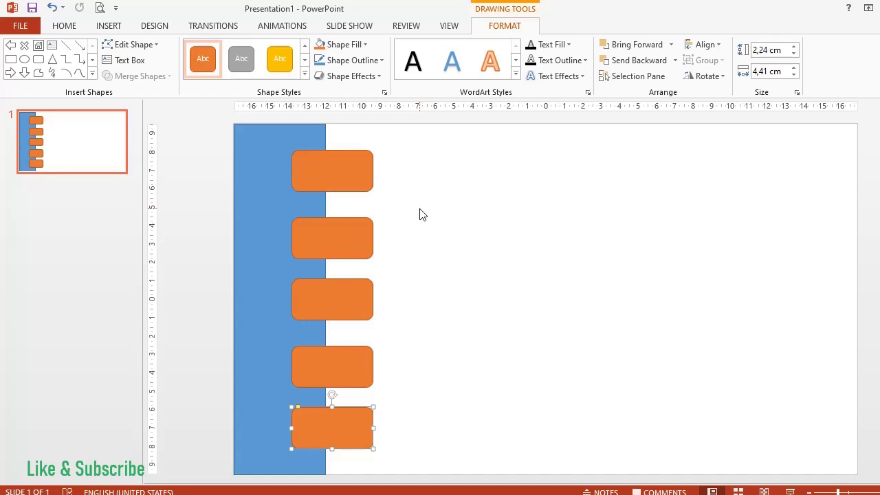
Draw a Home action button in the top-right corner, hyperlinked to First Slide
left_click(94, 74)
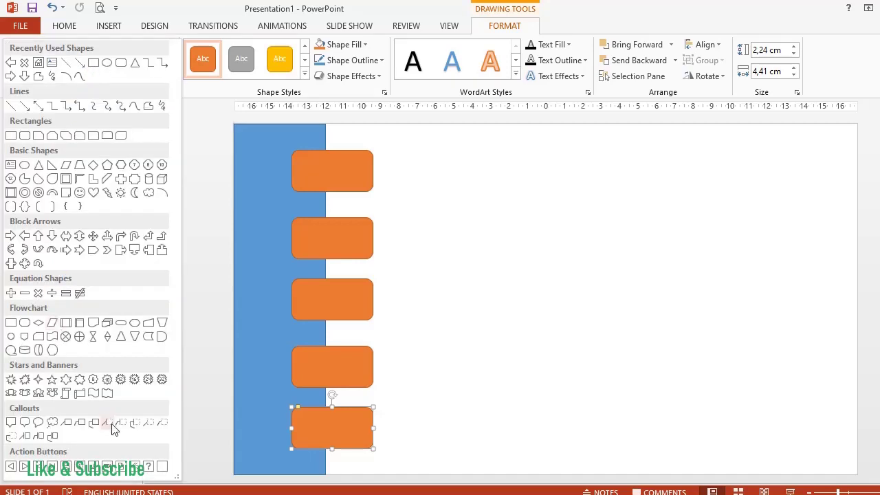
left_click(67, 467)
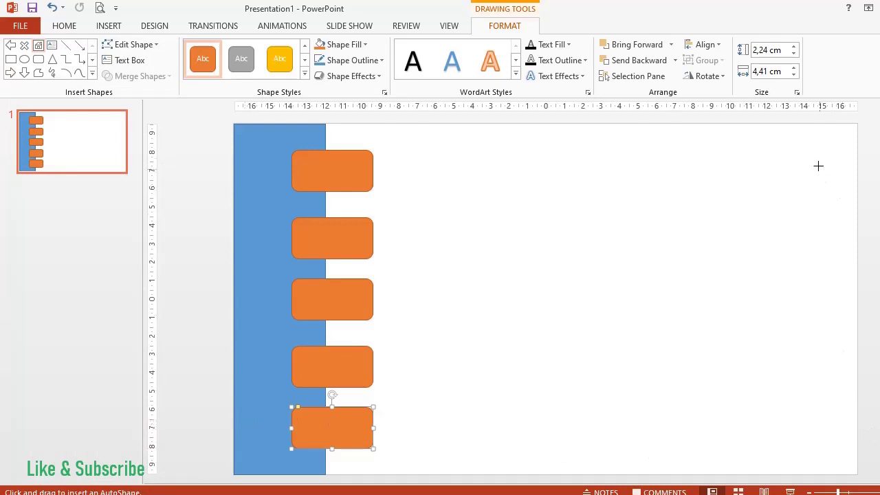
left_click_drag(808, 136, 845, 180)
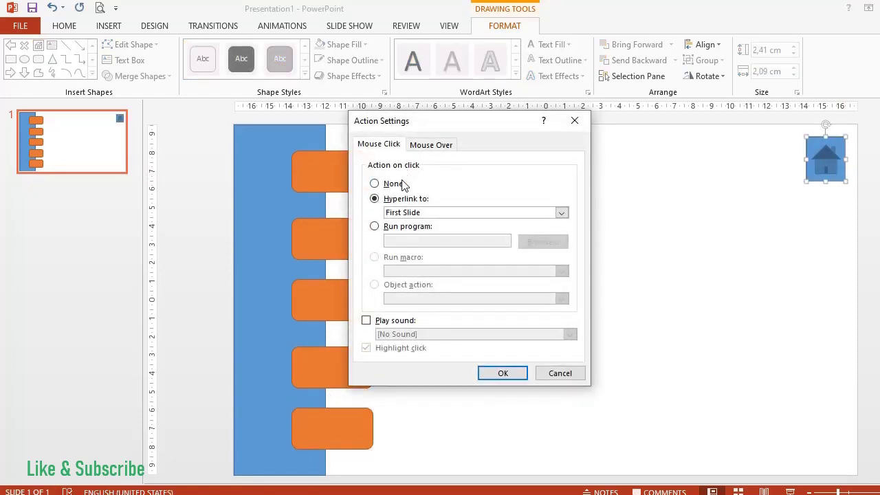
left_click(562, 215)
left_click(563, 215)
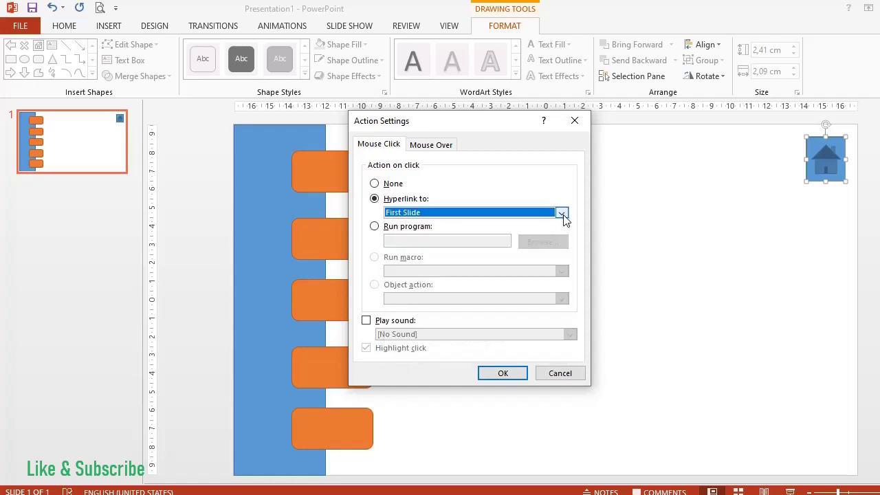
left_click(503, 373)
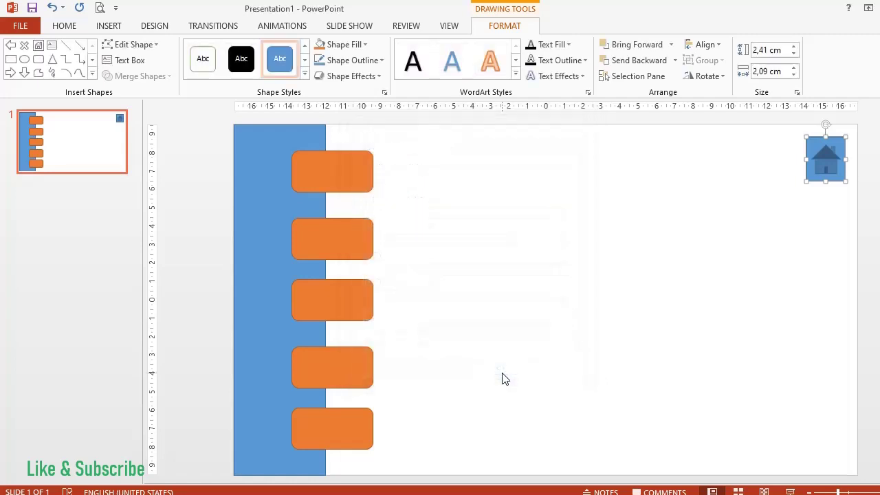
Draw a left arrow and a 1,46 × 3,14 cm right arrow side by side near the bottom-right corner
left_click(93, 74)
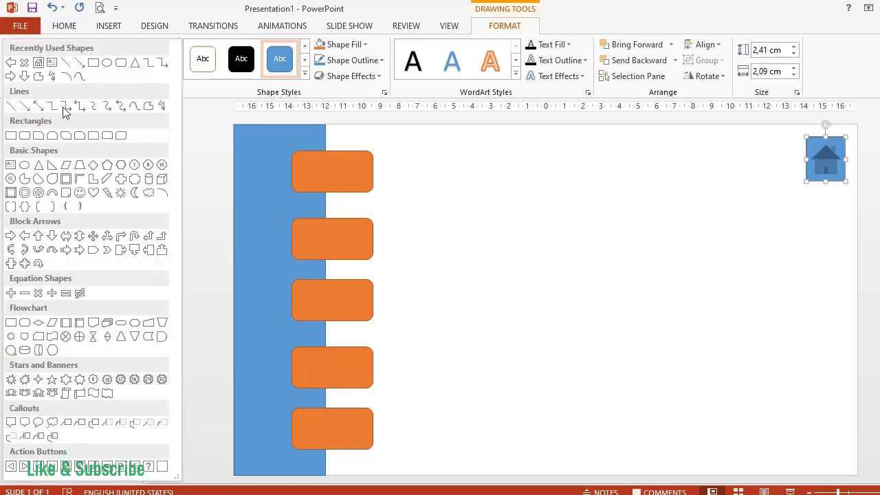
left_click(24, 237)
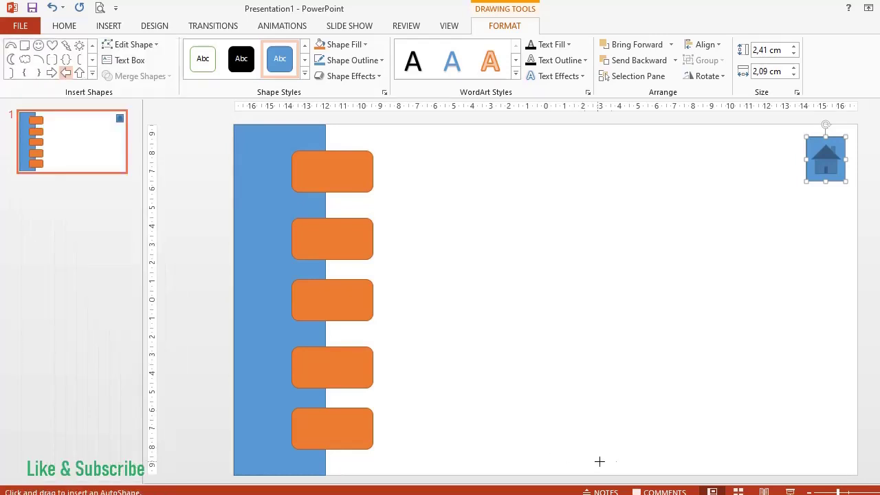
left_click_drag(743, 434, 688, 460)
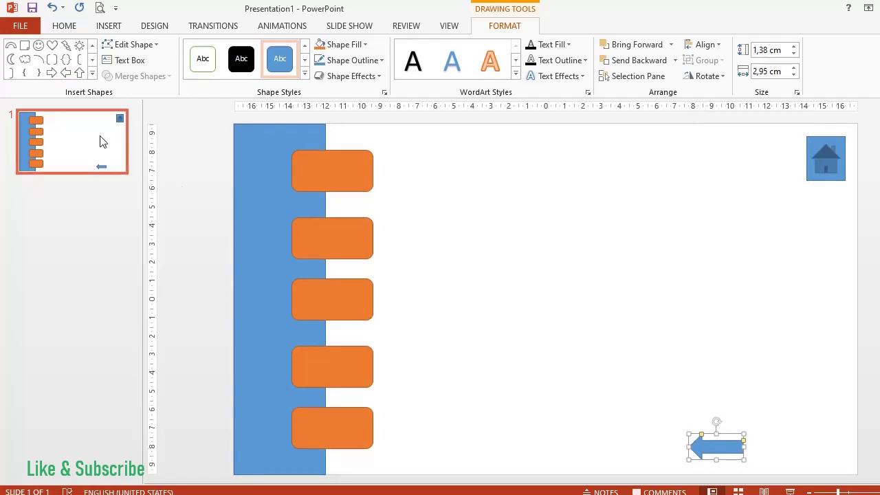
left_click(52, 73)
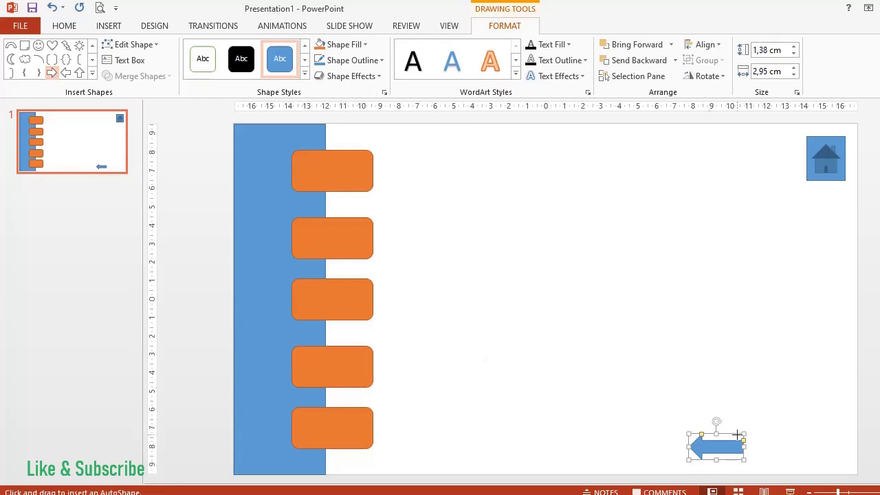
left_click_drag(768, 433, 823, 459)
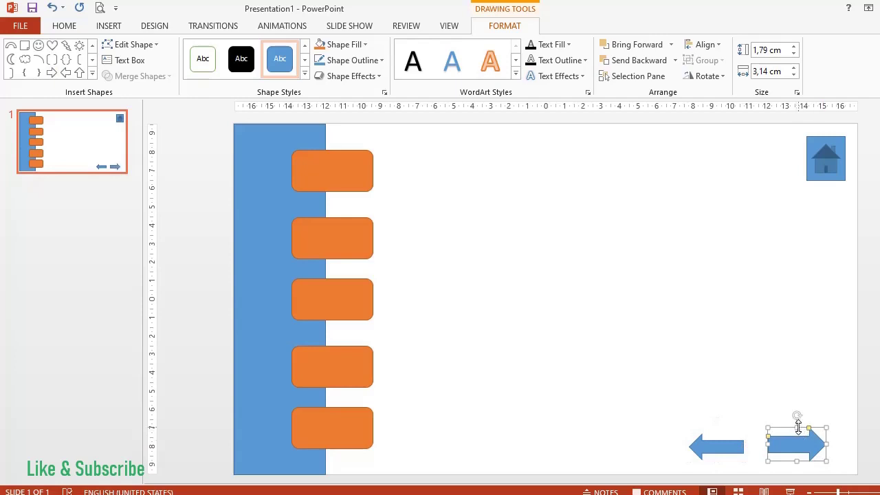
left_click_drag(797, 427, 798, 434)
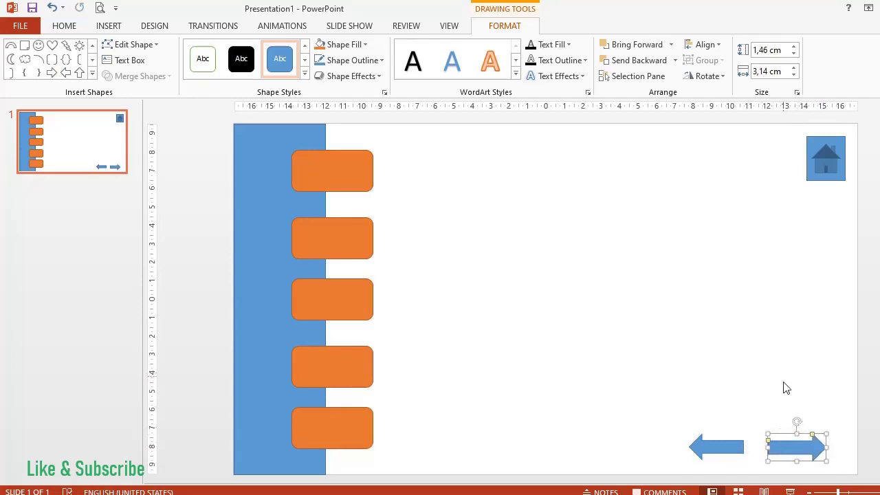
Hyperlink the right arrow to Next Slide
right_click(787, 442)
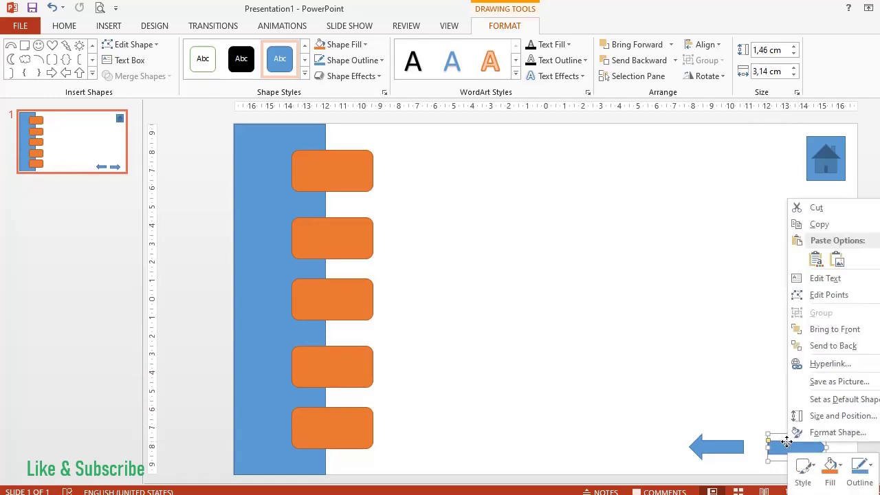
left_click(831, 364)
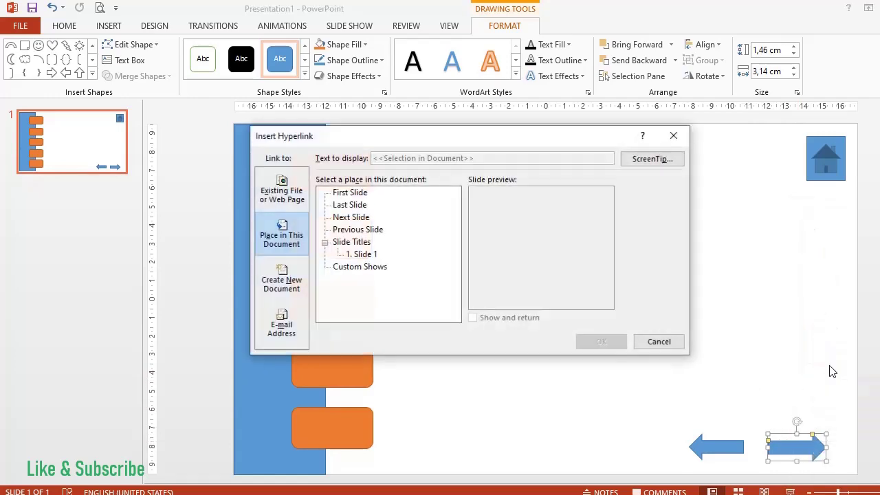
left_click(354, 219)
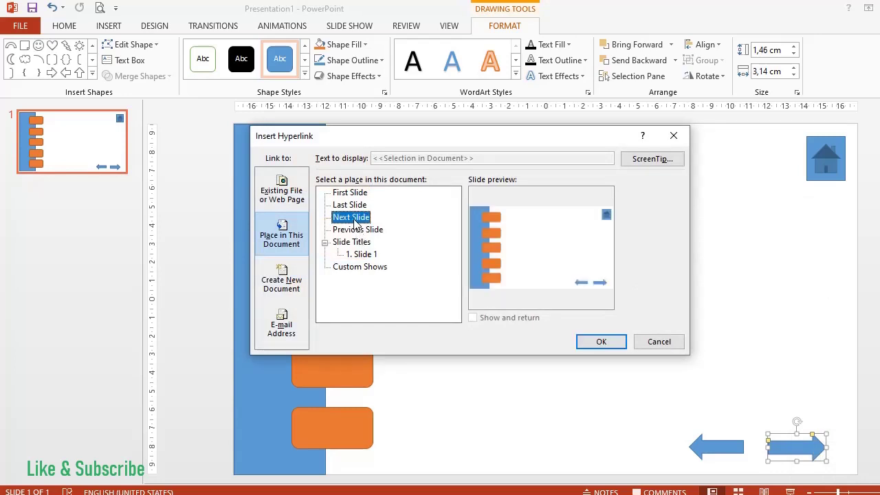
left_click(614, 344)
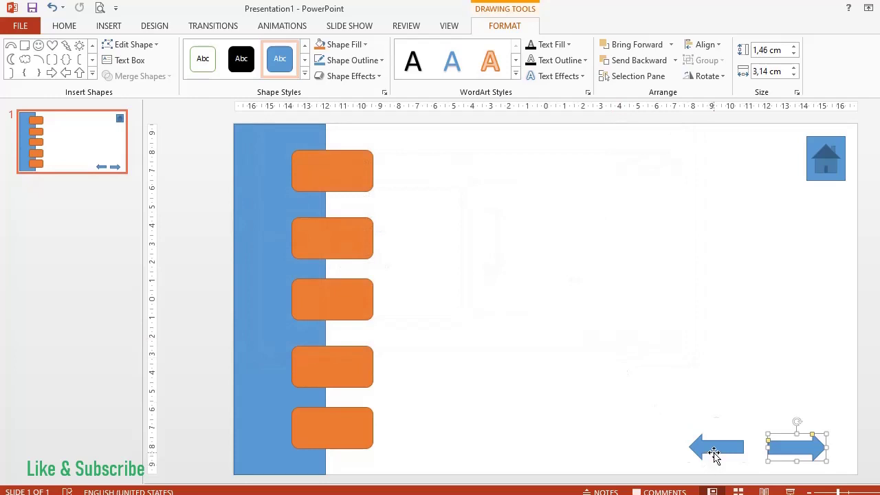
Hyperlink the left arrow to Previous Slide
left_click(714, 454)
right_click(714, 451)
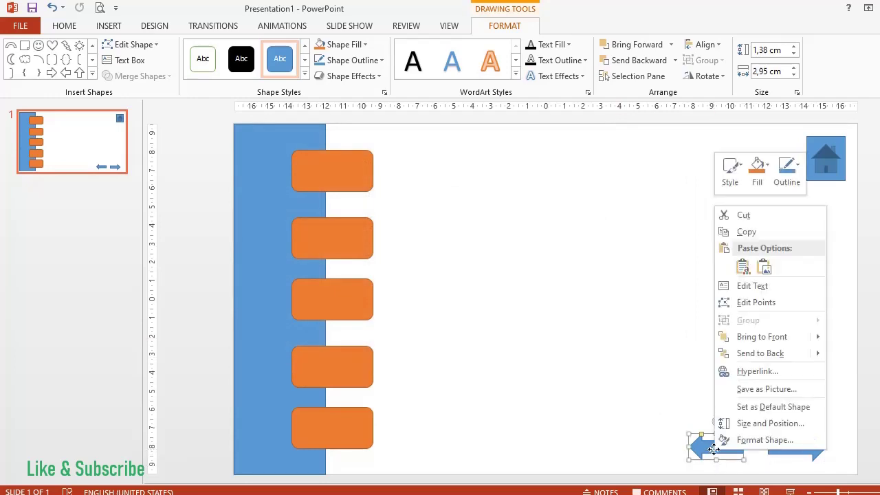
left_click(740, 375)
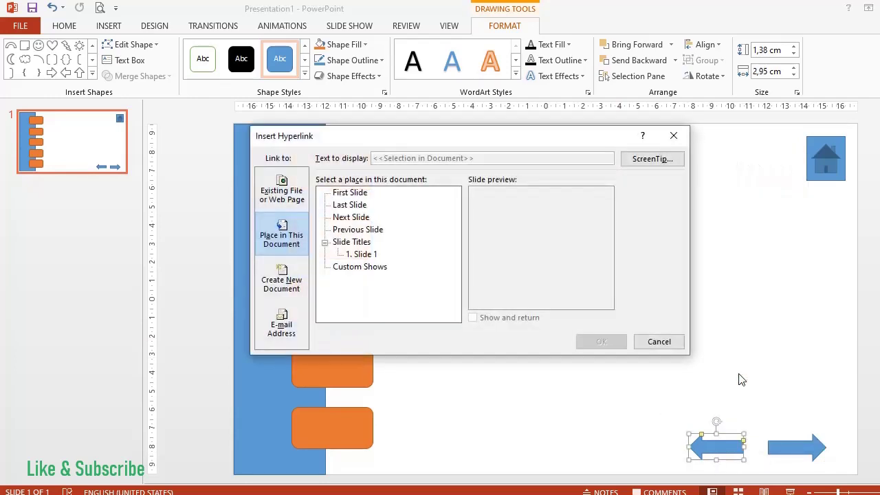
left_click(361, 231)
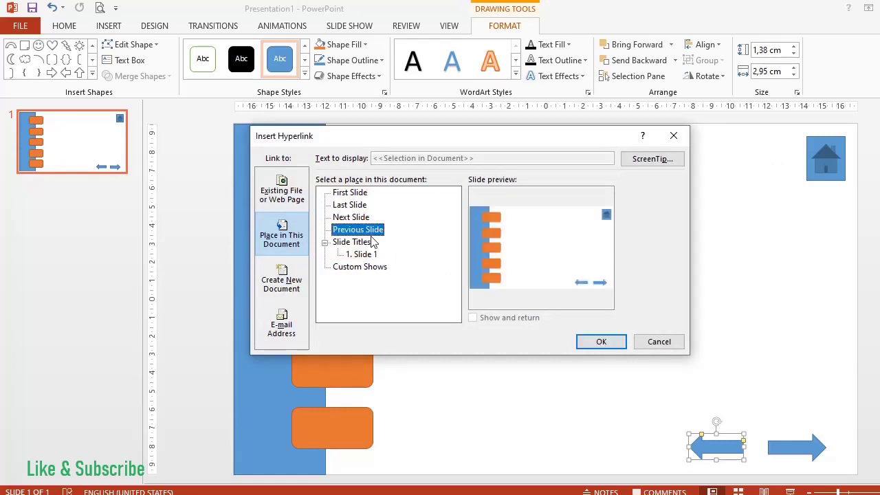
left_click(600, 342)
left_click(322, 171)
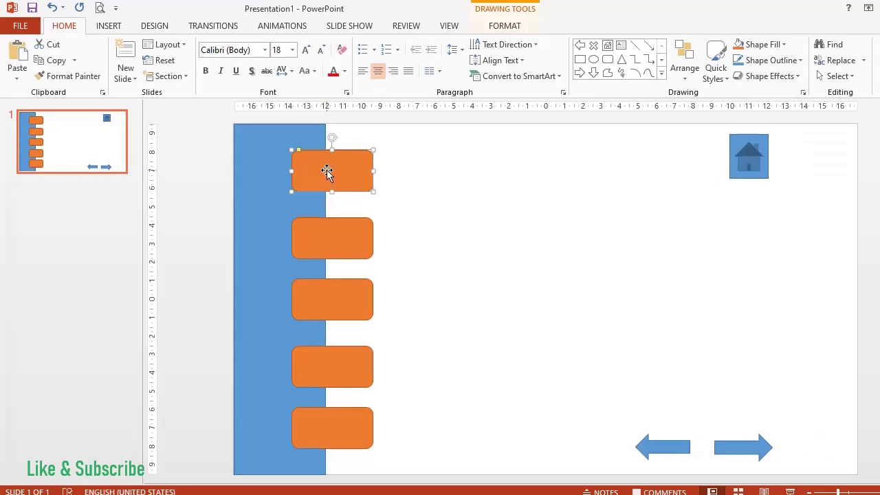
Label the first two orange buttons 'Pendahuluan' and 'Tinjauan Pustaka'
right_click(326, 172)
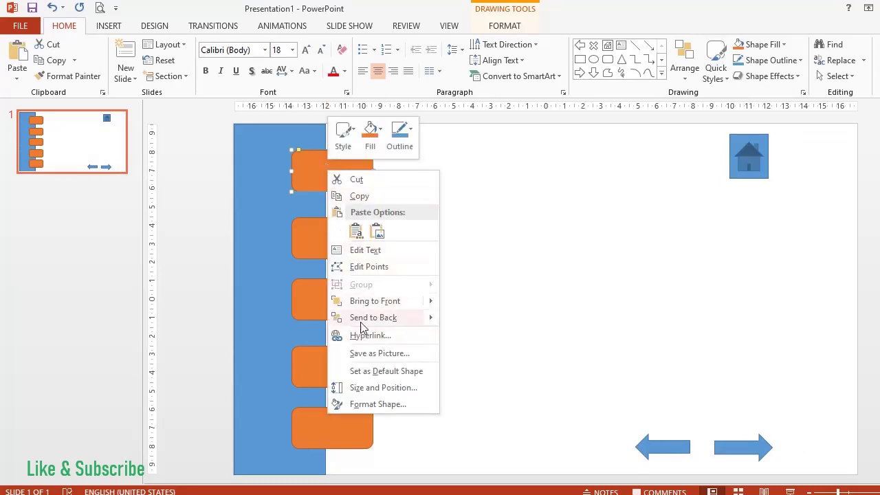
left_click(357, 250)
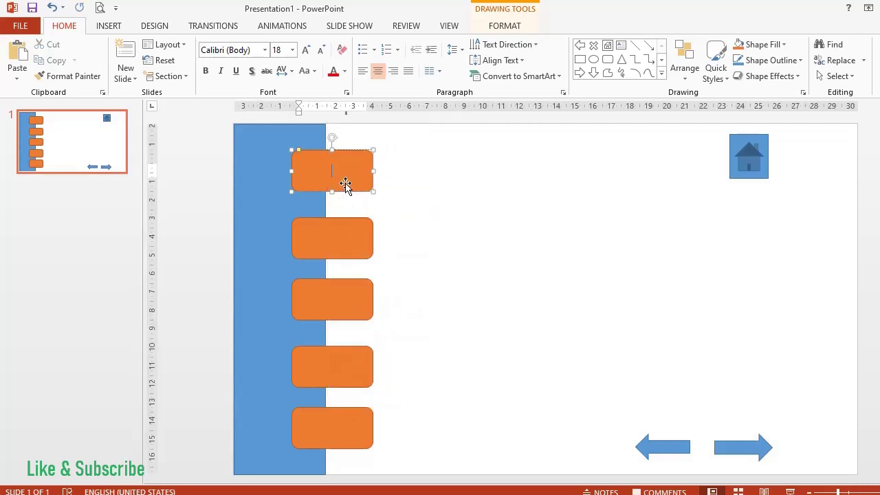
type("Penda")
type("hul")
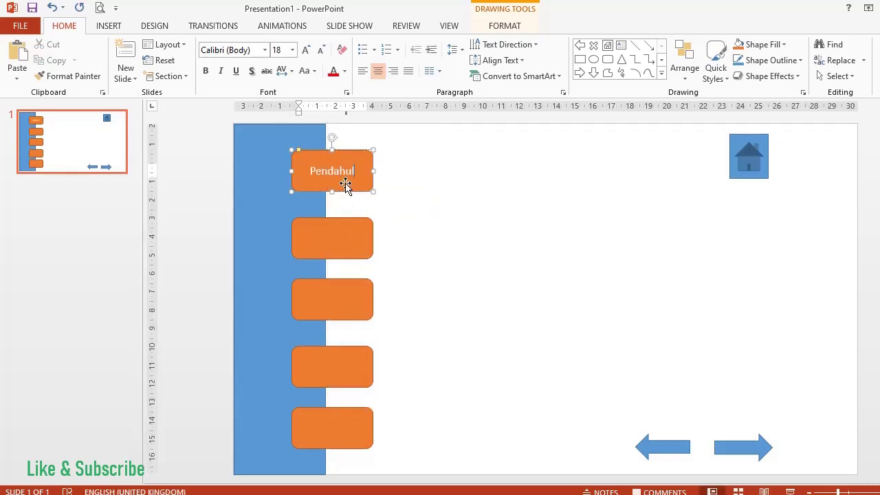
type("uan")
left_click(349, 231)
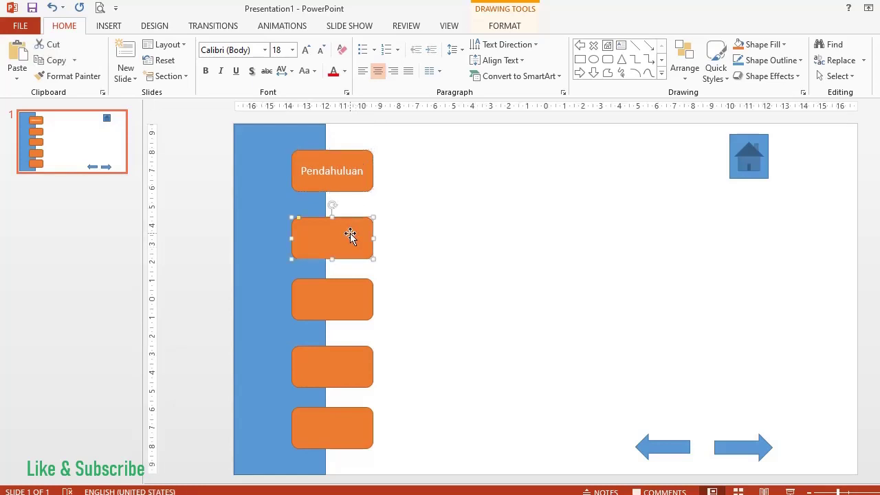
right_click(350, 233)
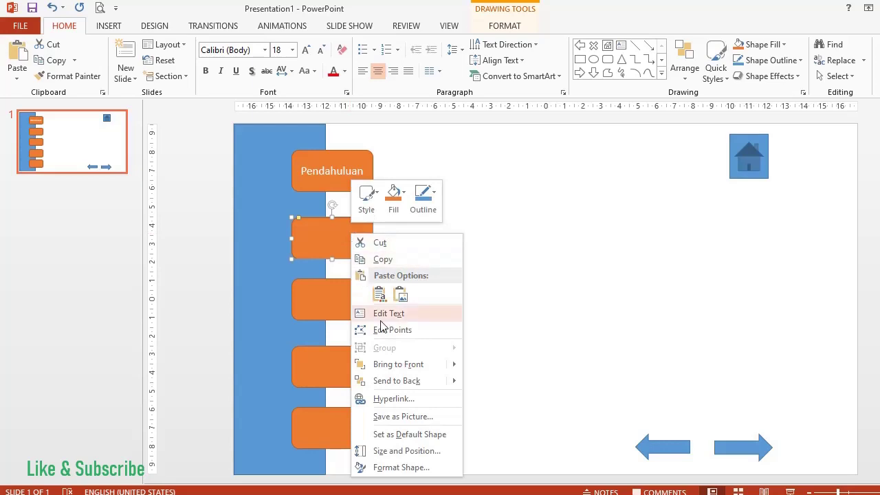
left_click(377, 310)
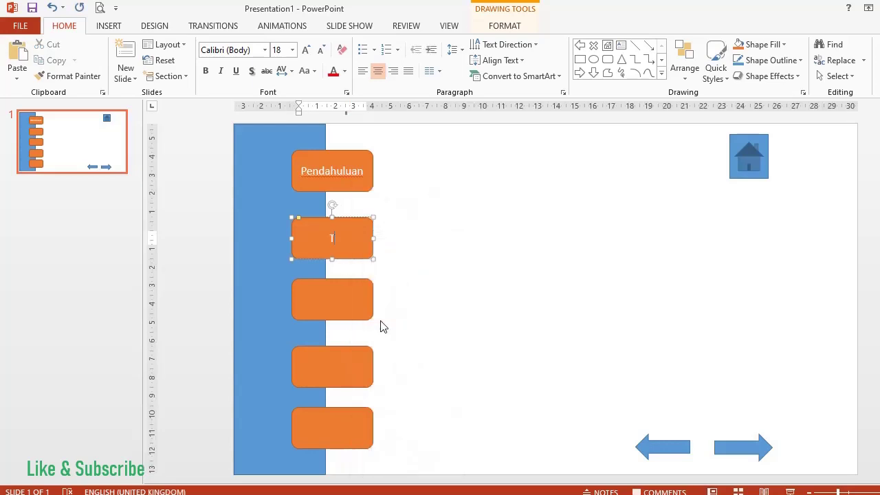
type("Tinjauan ")
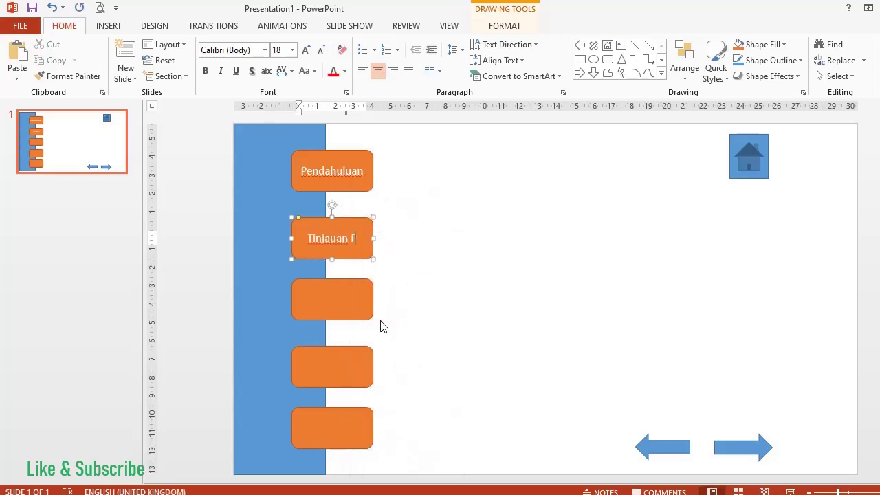
type("Pusat")
key("BackSpace")
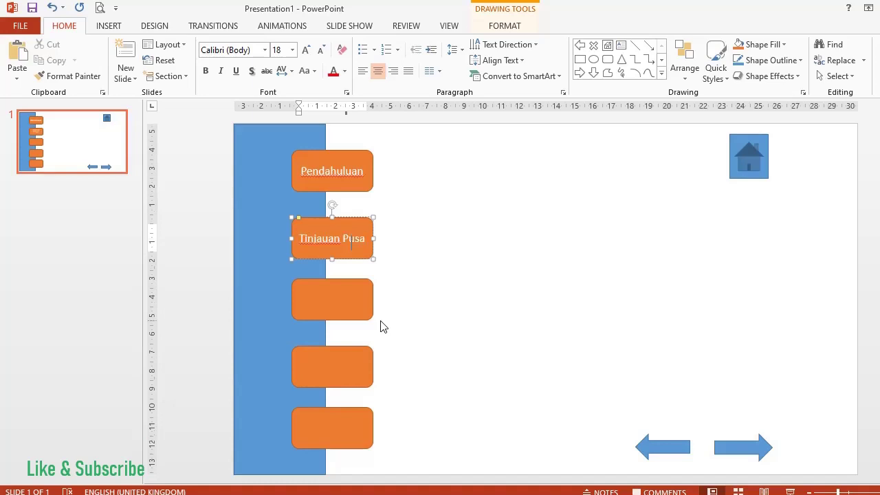
key("BackSpace")
type("taka")
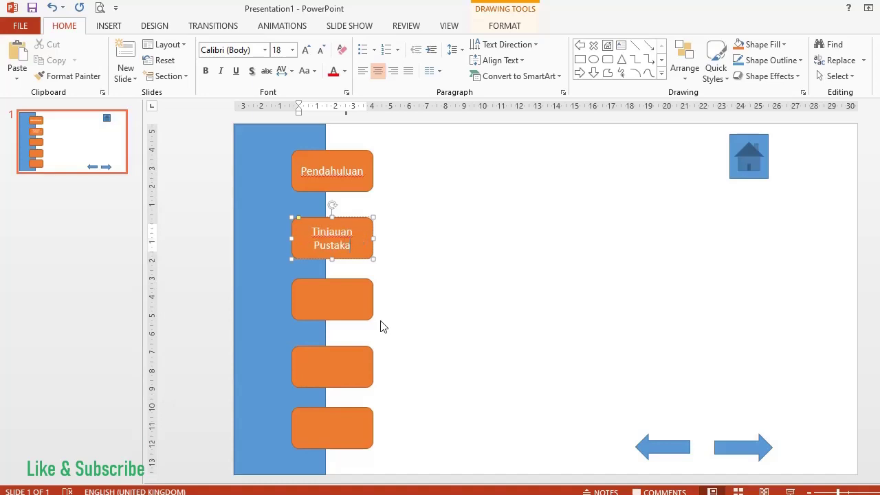
Label the third and fourth buttons 'Metode' and 'Hasil dan Pembahasan'
left_click(343, 307)
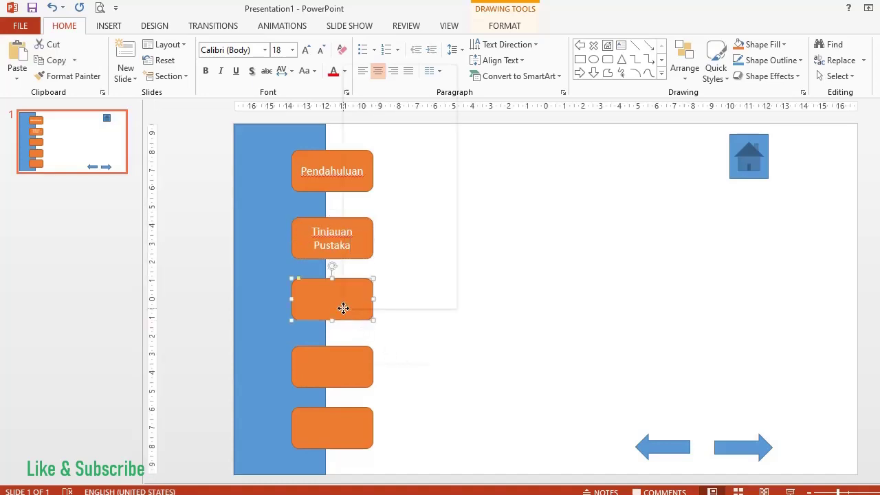
right_click(343, 308)
left_click(396, 144)
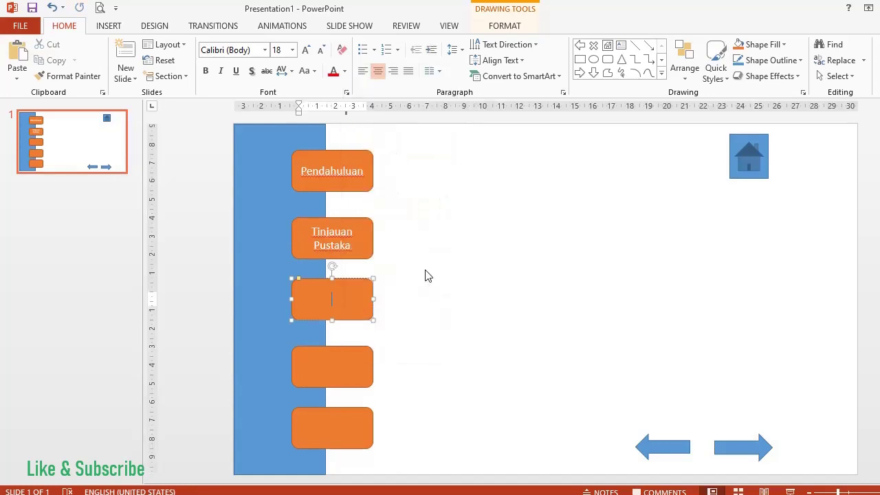
type("Metode")
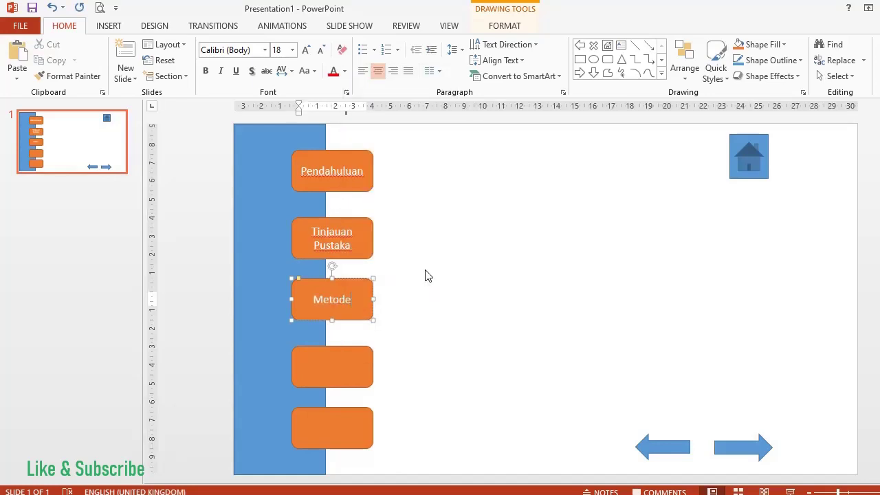
left_click(340, 374)
right_click(341, 374)
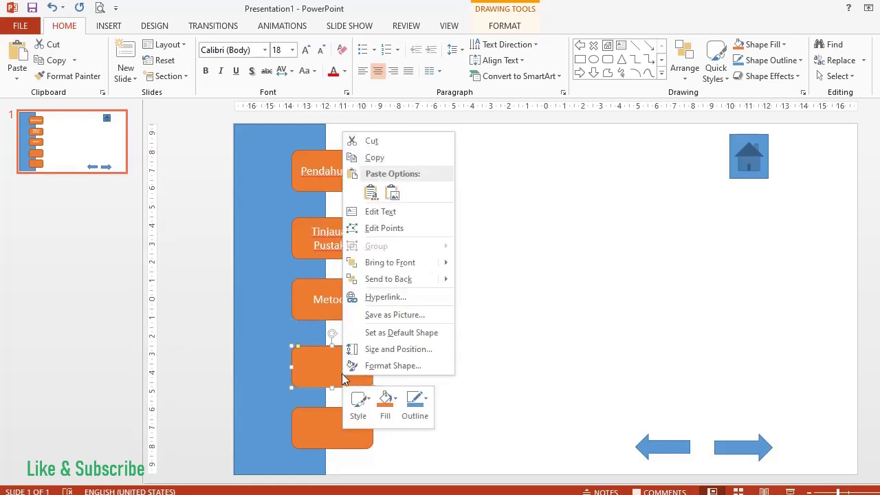
left_click(395, 213)
type("H")
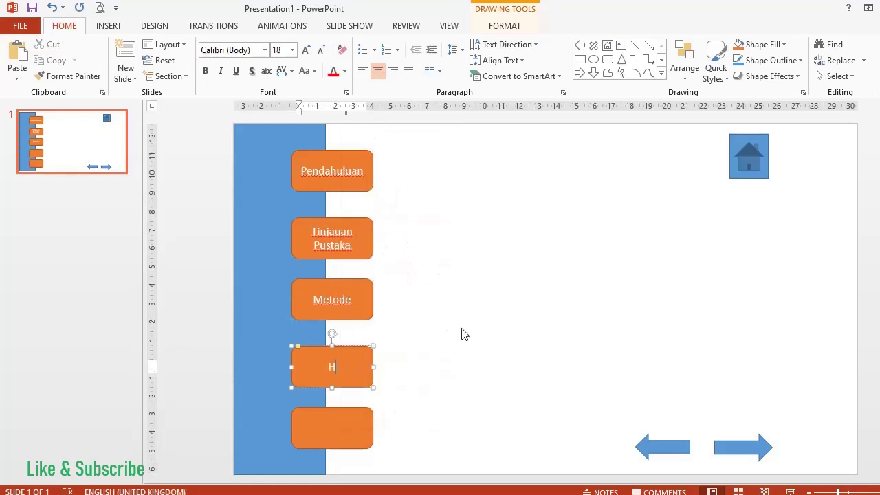
type("asil dan P")
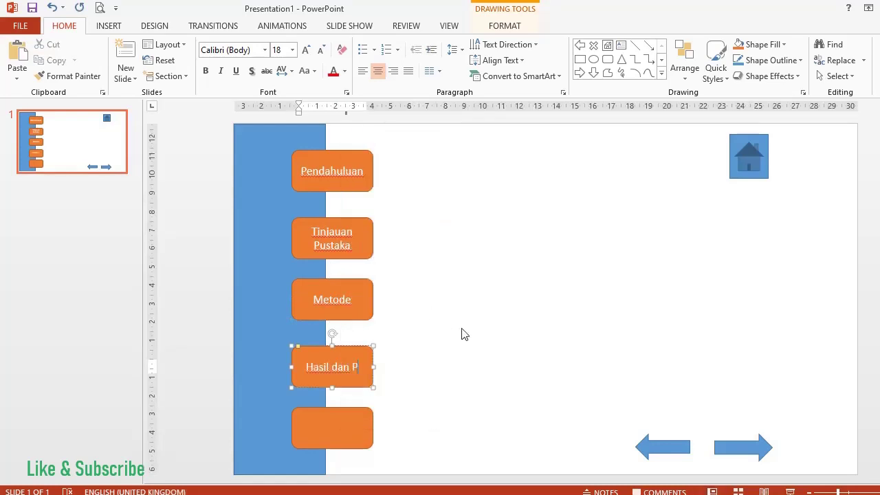
type("embahasan")
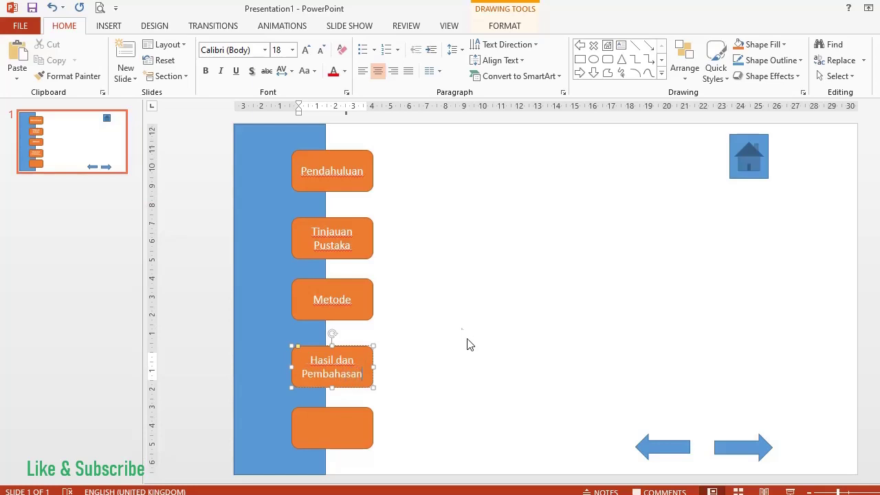
Label the fifth button 'Kesimpulan'
left_click(347, 426)
right_click(346, 426)
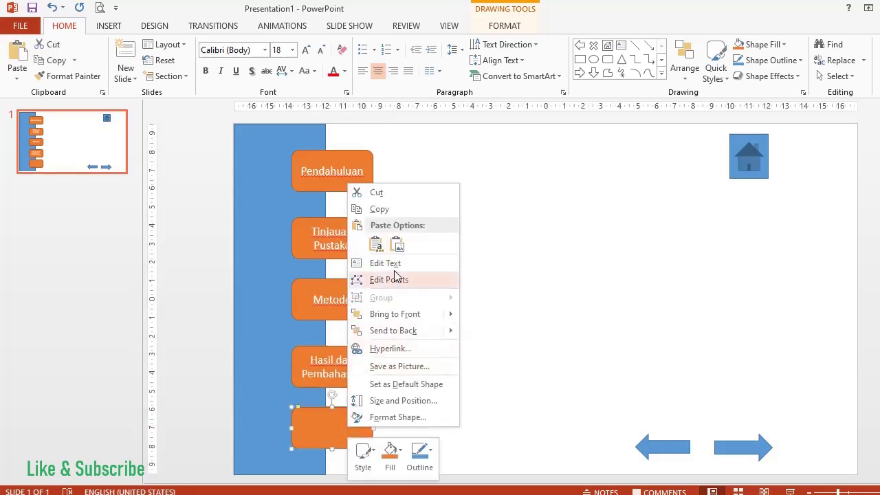
left_click(396, 270)
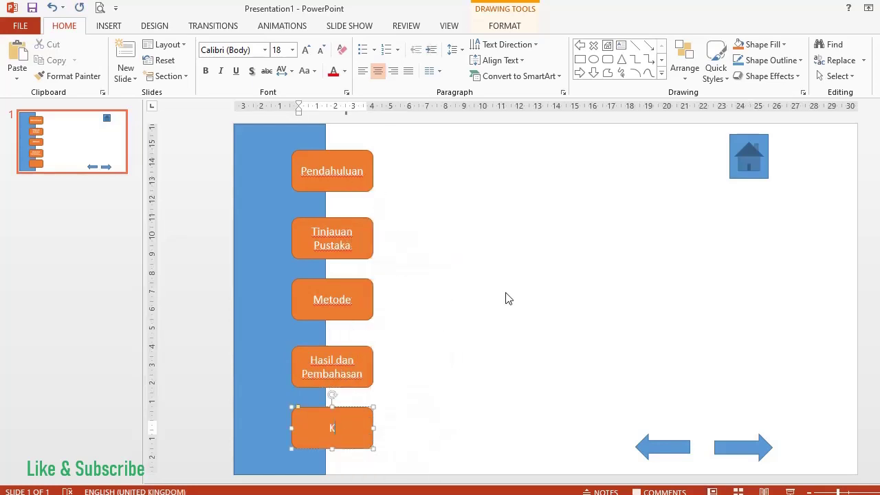
type("Kesimp")
type("ulan")
left_click(415, 227)
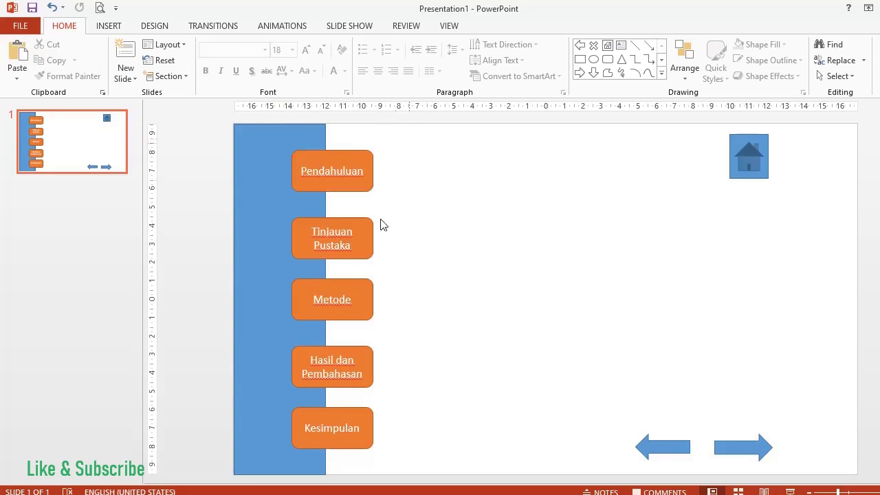
Make all five button labels bold at font size 24
left_click_drag(410, 138, 285, 480)
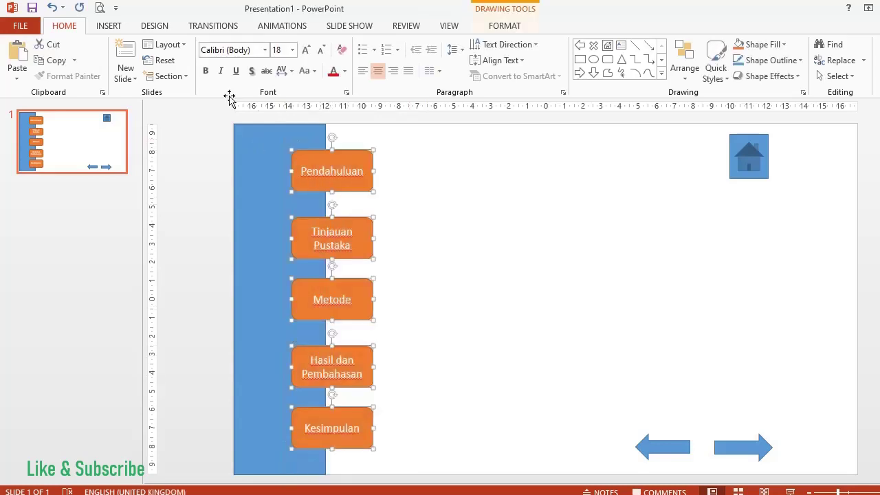
left_click(206, 73)
left_click(304, 51)
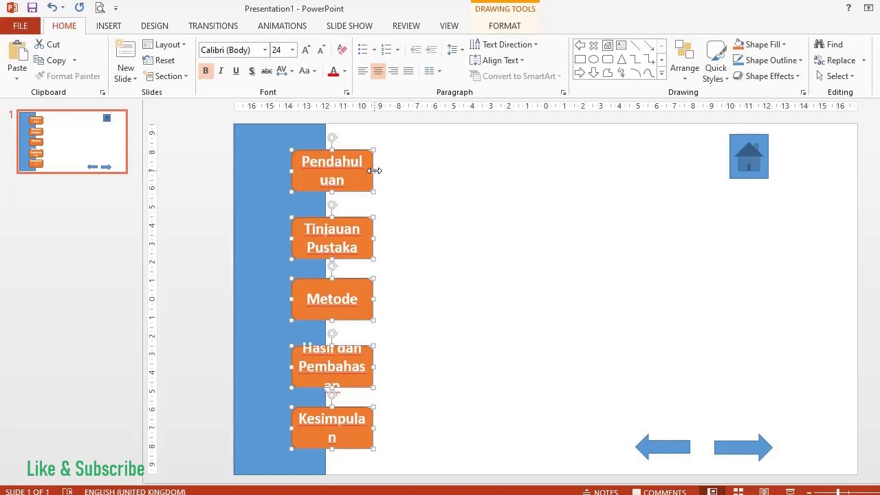
Widen the buttons leftward over the sidebar and slightly right so the labels fit
left_click_drag(374, 170, 278, 171)
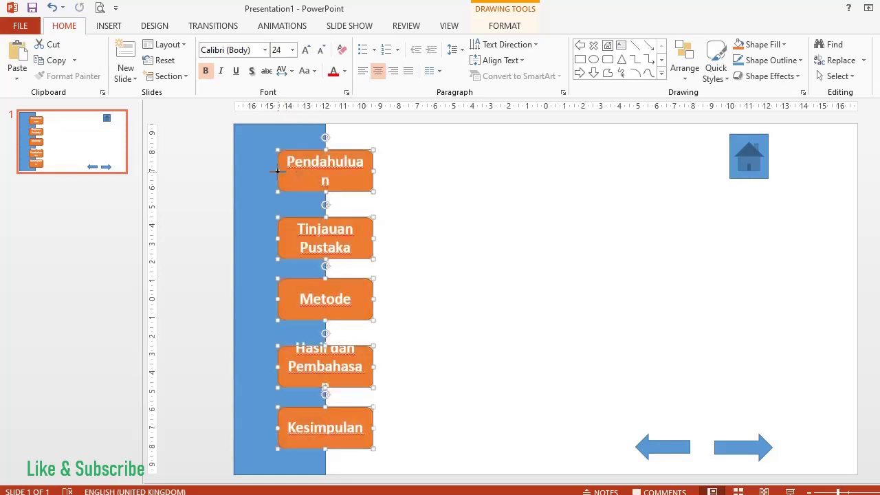
left_click_drag(373, 170, 382, 170)
left_click(431, 204)
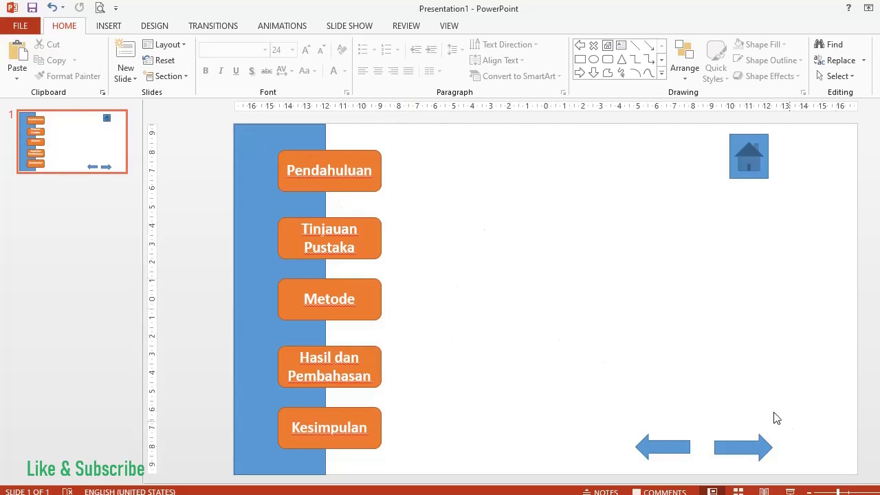
Select the sidebar, five buttons, Home button and arrows, and cut them all
left_click_drag(224, 120, 867, 486)
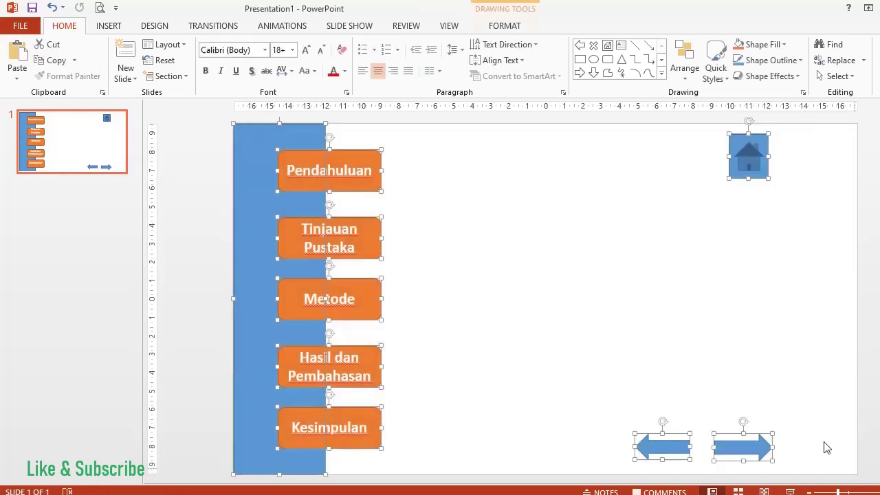
left_click(194, 172)
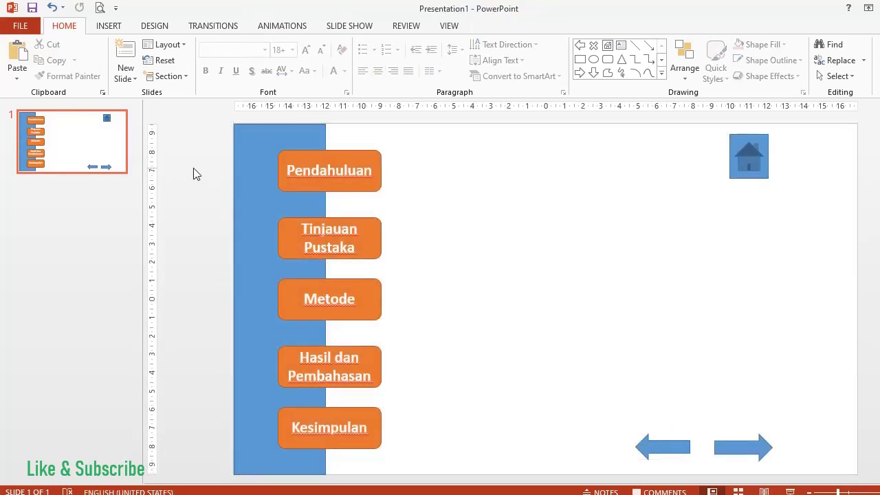
key("ctrl+a")
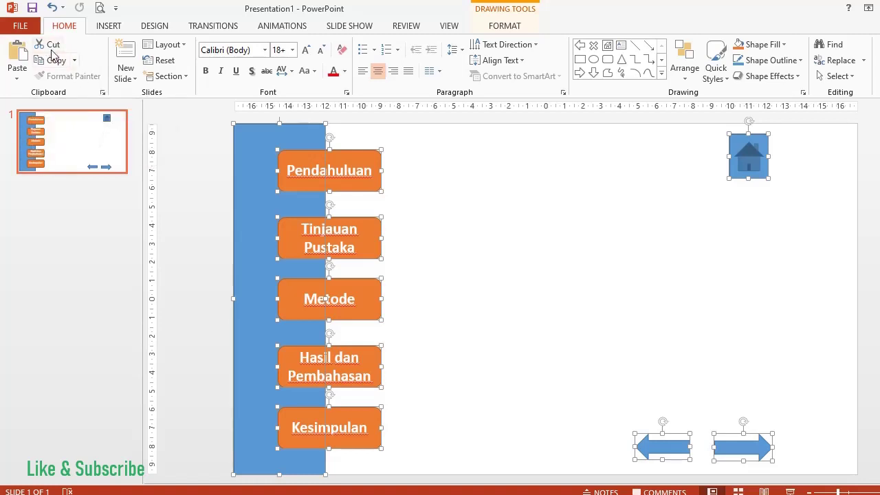
key("ctrl+x")
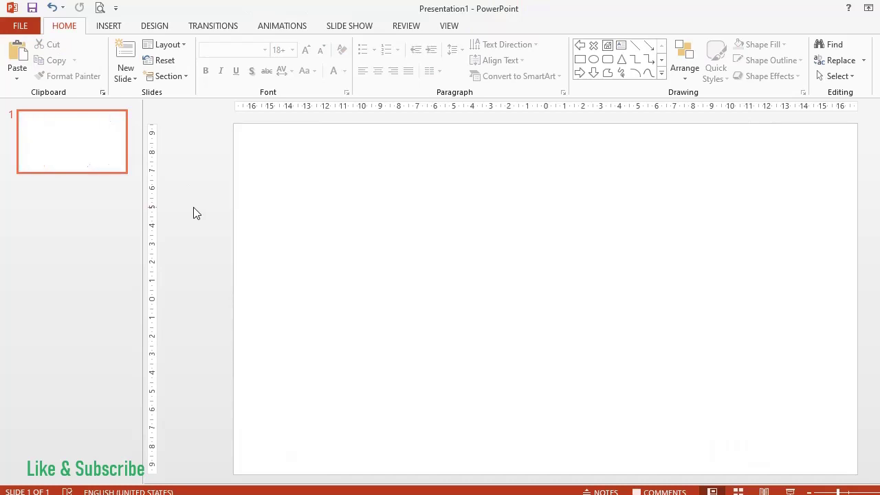
Switch to Slide Master view and select the top Office Theme Slide Master thumbnail
left_click(450, 26)
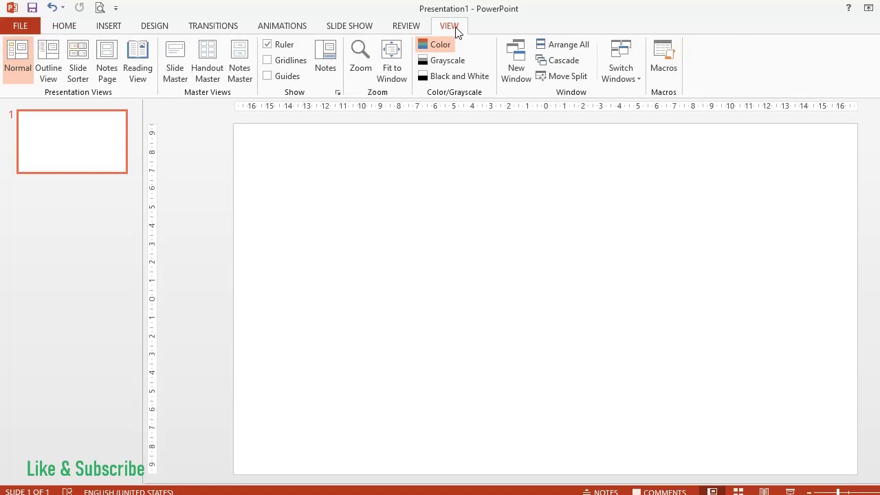
left_click(177, 69)
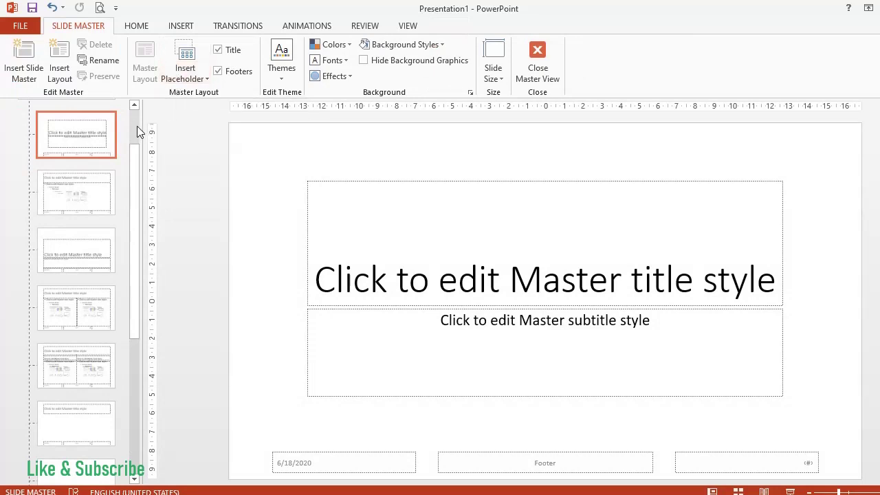
scroll(135, 131, "up", 1)
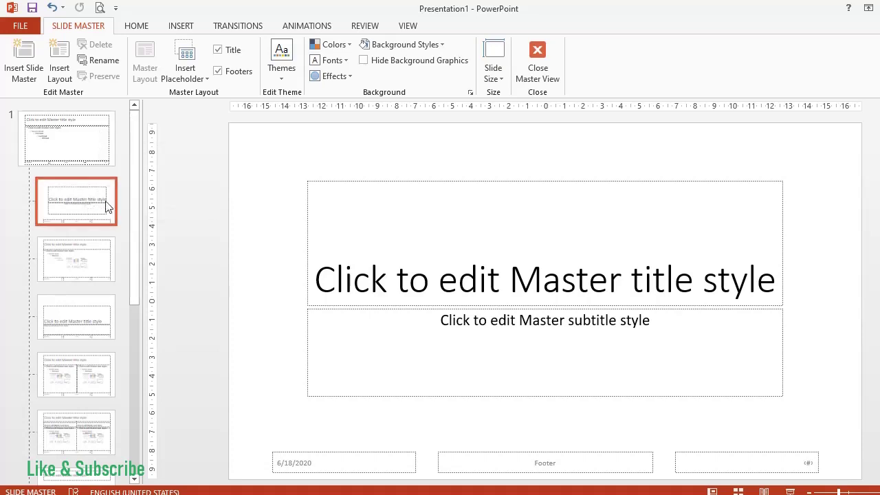
left_click(68, 150)
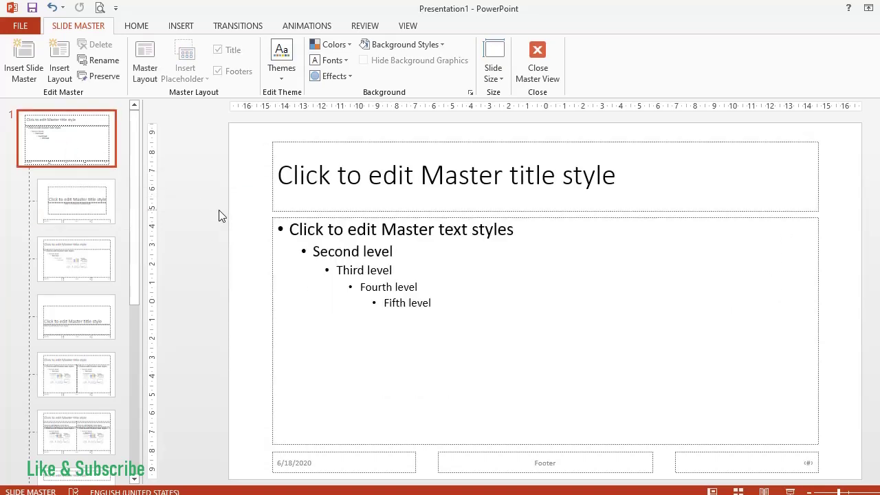
Paste the menu shapes onto the slide master, then return to Normal view on slide 1
key("ctrl+v")
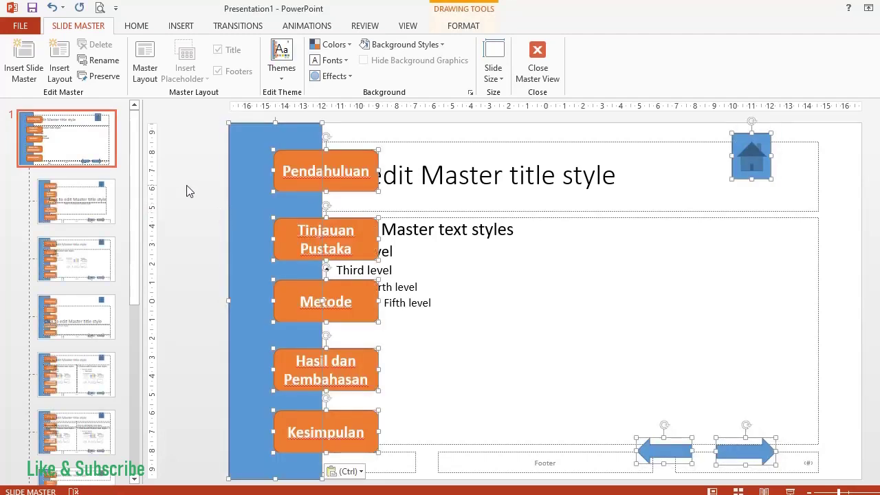
left_click(204, 198)
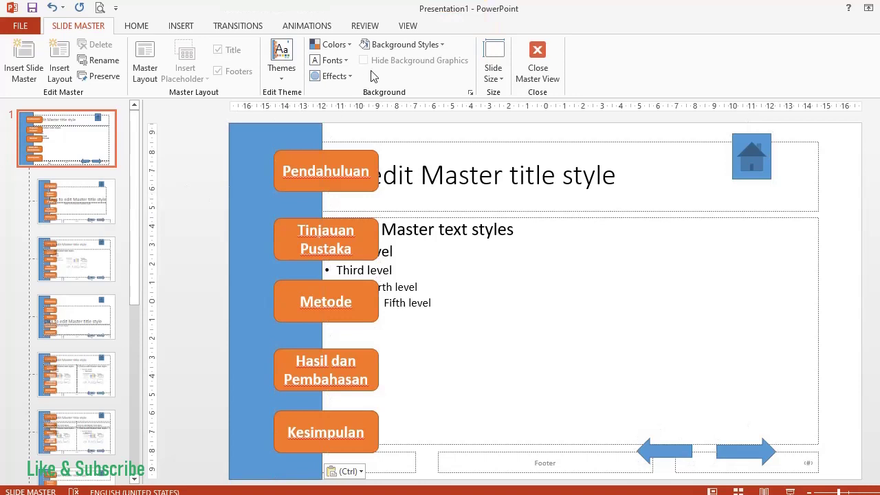
left_click(404, 29)
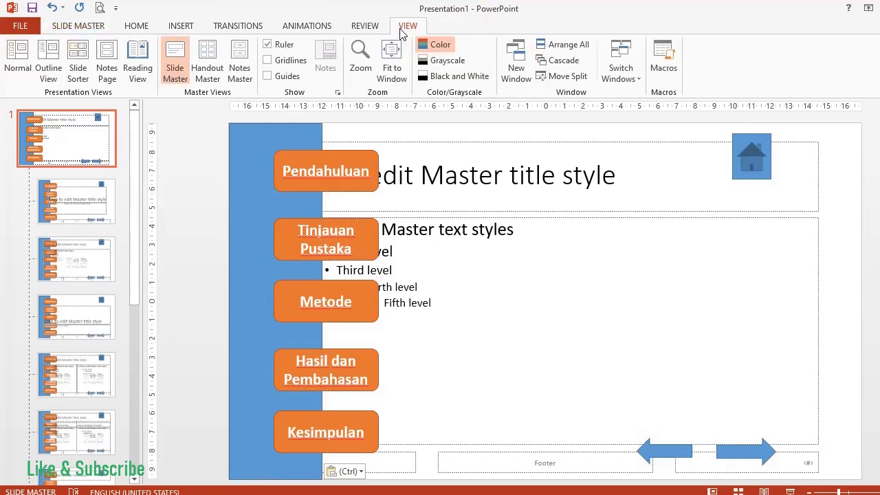
left_click(16, 65)
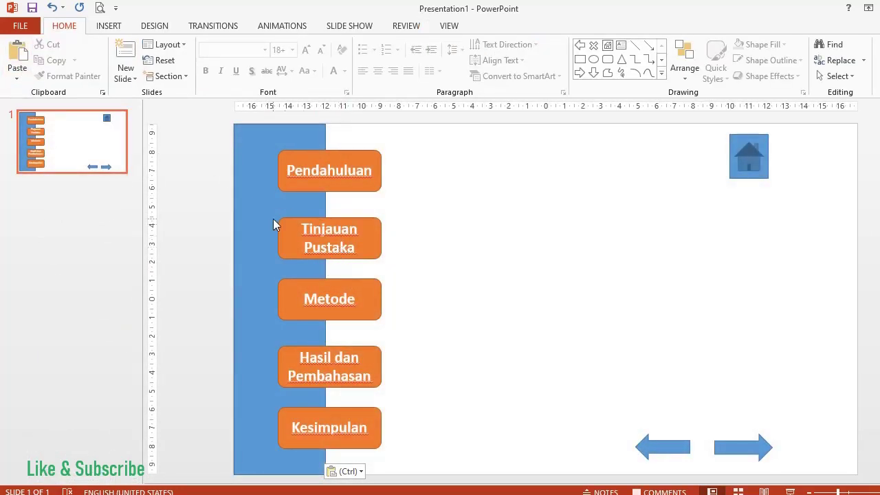
left_click(73, 154)
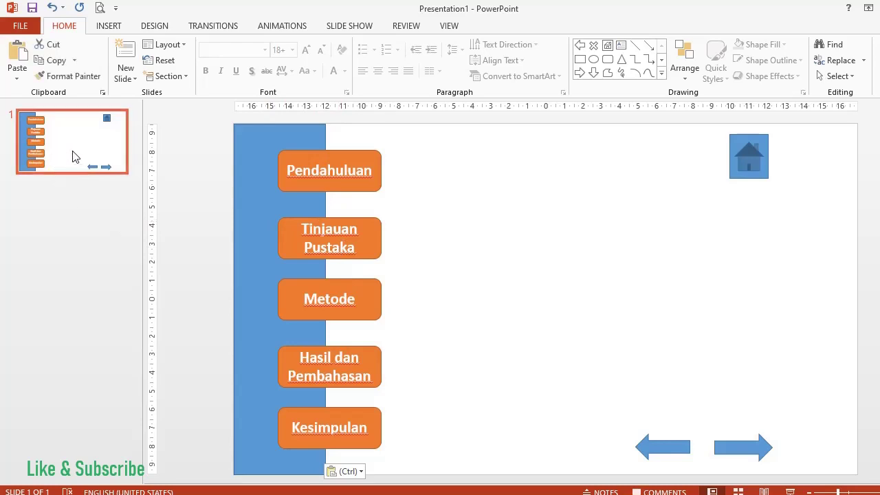
Add three Two Content slides carrying the menu sidebar and start the slide show
left_click(133, 80)
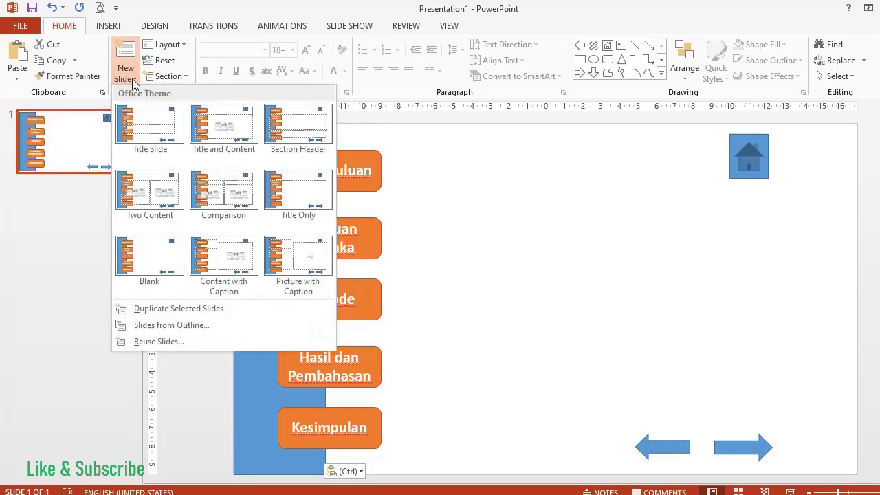
left_click(159, 185)
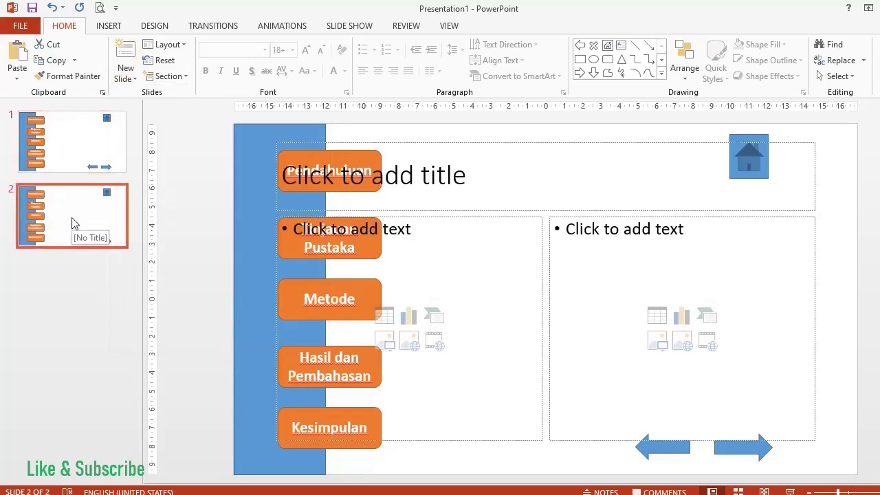
key("ctrl+m")
key("ctrl+m")
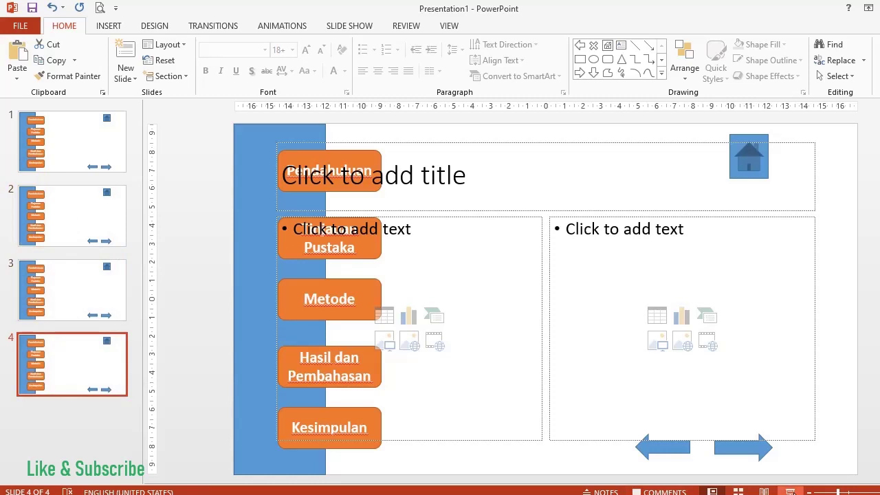
left_click(791, 493)
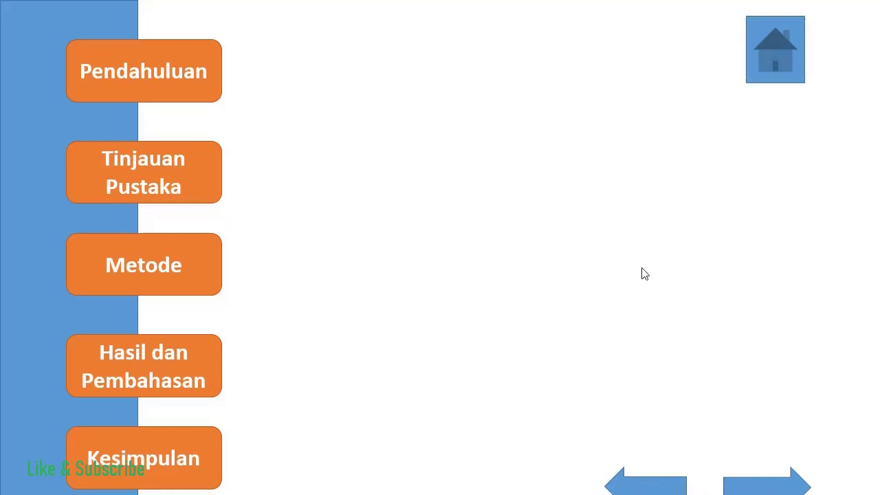
Exit the slide show with Esc to return to editing the four slides
key("Escape")
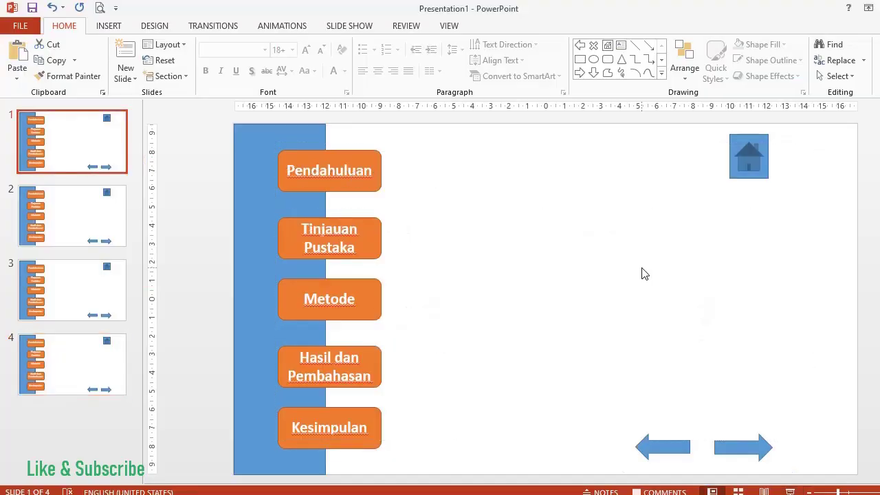